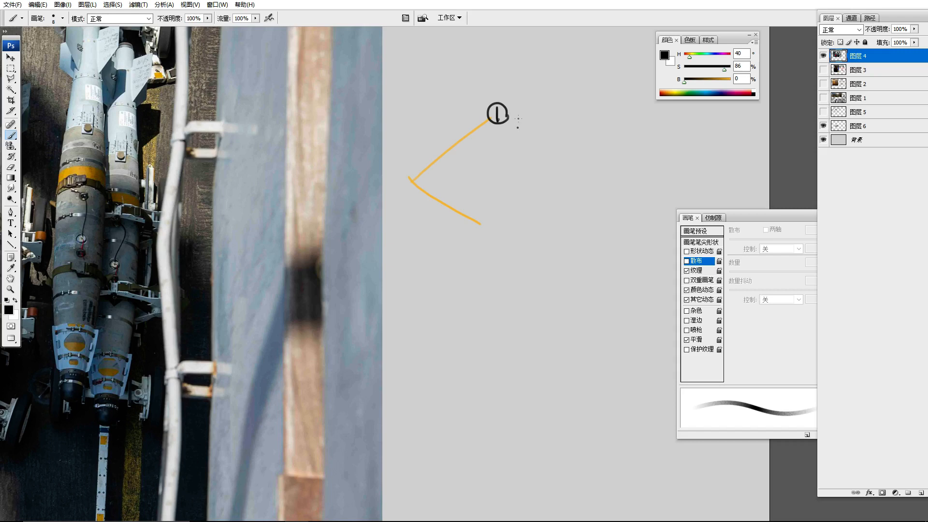
Write a circled 2 at the end of the second orange branch and a bracketed list 1, 2, 3 beside it
mouse_move(487, 216)
mouse_down()
mouse_move(509, 225)
mouse_move(503, 207)
mouse_up()
mouse_move(572, 193)
mouse_down()
mouse_move(556, 224)
mouse_move(573, 251)
mouse_up()
drag(587, 179, 586, 196)
drag(582, 210, 582, 251)
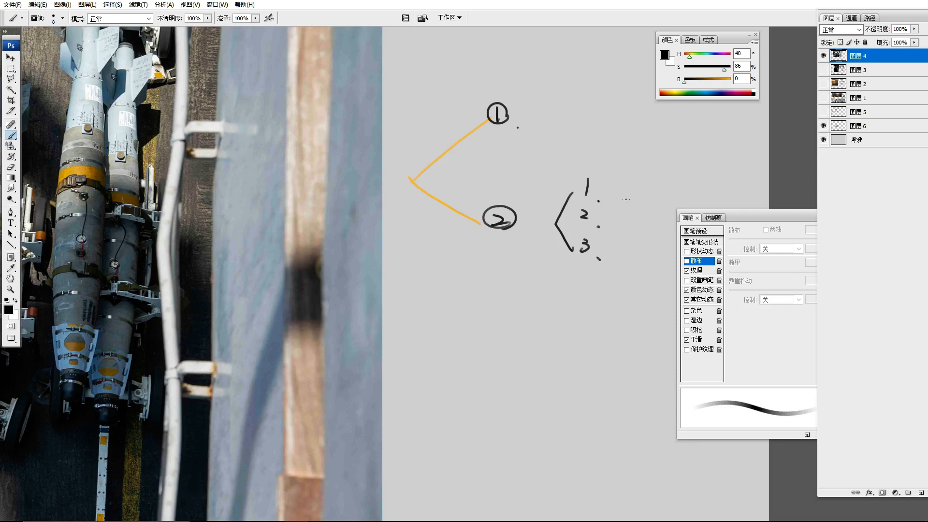
Draw a third black branch downward from the branch origin and close the 1, 2, 3 list with a curly brace
drag(414, 188, 481, 330)
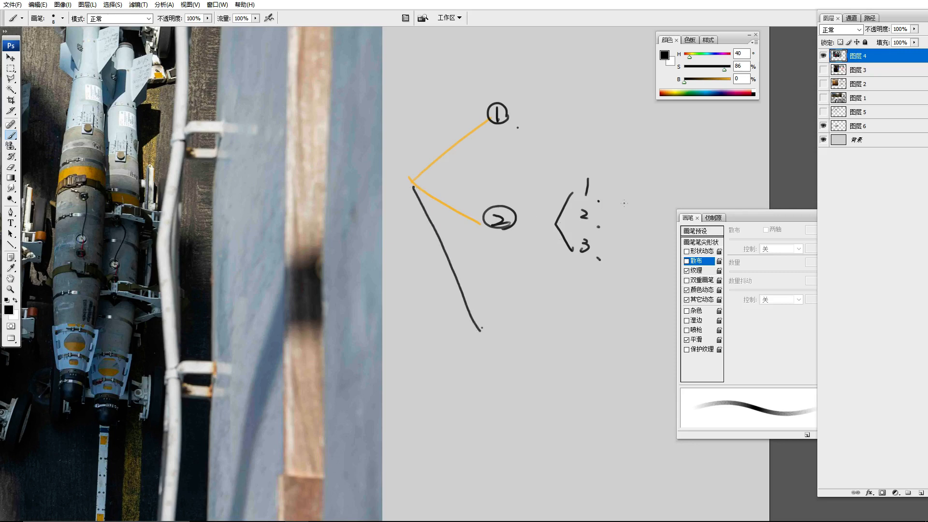
drag(630, 191, 614, 250)
drag(635, 209, 528, 211)
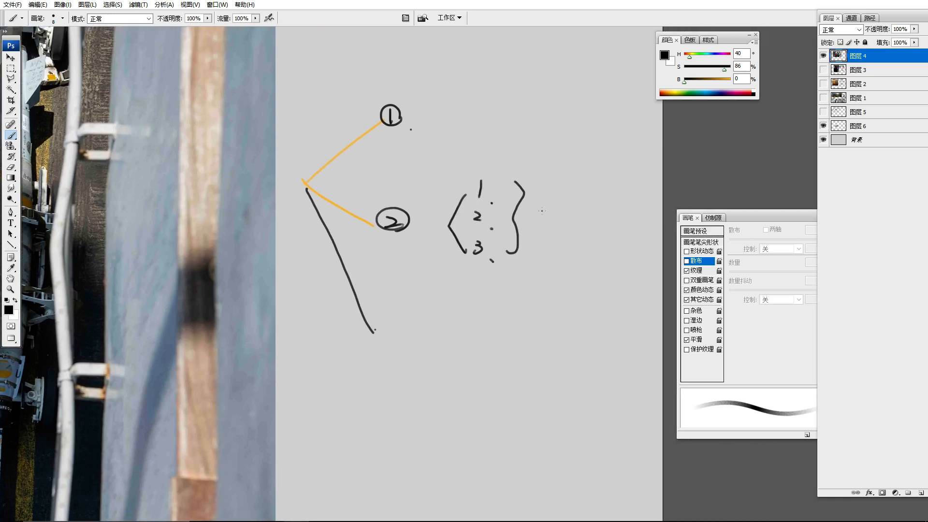
right_click(563, 178)
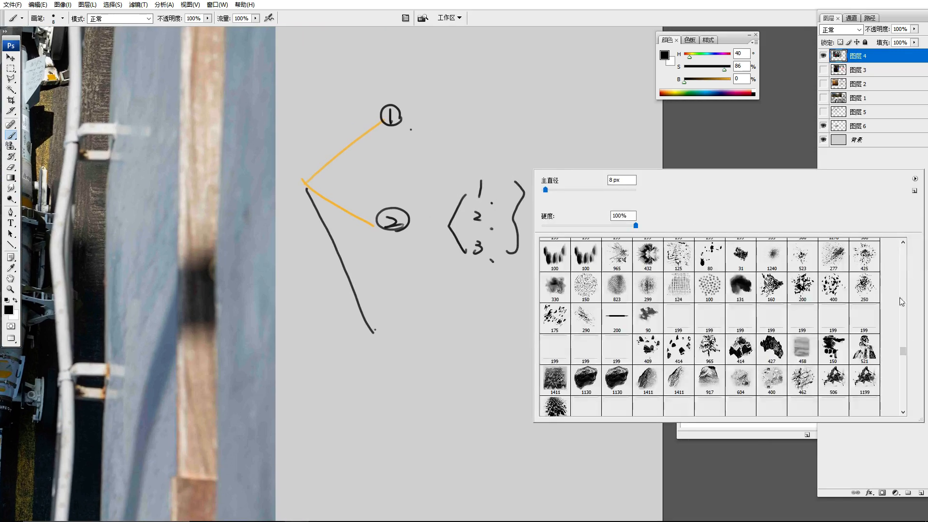
scroll(902, 346, down, 3)
drag(902, 343, 904, 326)
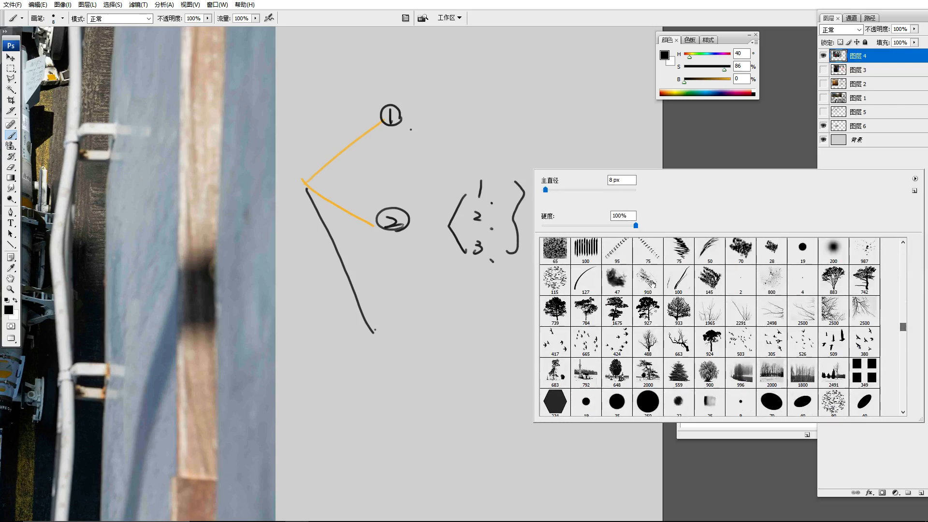
click(578, 163)
Handwrite 3-5, 2 week and a small 3 beside the curly brace, and draw a long horizontal line under them
drag(555, 181, 552, 191)
mouse_move(564, 187)
mouse_down()
mouse_move(575, 193)
mouse_move(586, 181)
mouse_move(596, 197)
mouse_move(648, 178)
mouse_move(640, 190)
mouse_move(654, 186)
mouse_move(648, 194)
mouse_up()
click(588, 191)
right_click(583, 216)
click(613, 165)
mouse_move(659, 184)
mouse_down()
mouse_move(661, 194)
mouse_move(620, 205)
mouse_move(637, 212)
mouse_up()
click(628, 204)
click(632, 204)
click(645, 211)
drag(526, 218, 662, 220)
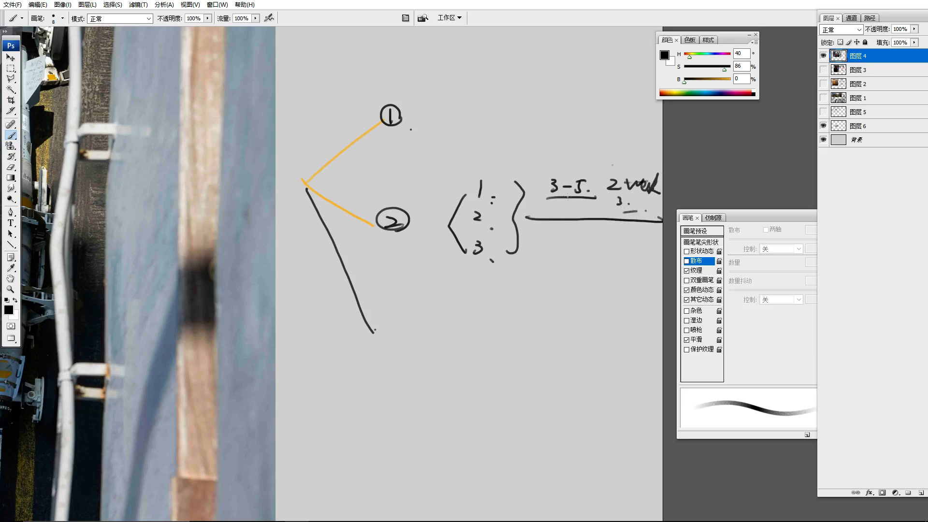
Circle the 3-5 note, draw an arrow pointing down from it, and write a second circled 3-5 underneath
mouse_move(551, 205)
mouse_down()
mouse_move(544, 172)
mouse_move(593, 194)
mouse_move(559, 235)
mouse_up()
right_click(573, 197)
click(455, 278)
mouse_move(563, 225)
mouse_down()
mouse_move(564, 236)
mouse_move(576, 230)
mouse_up()
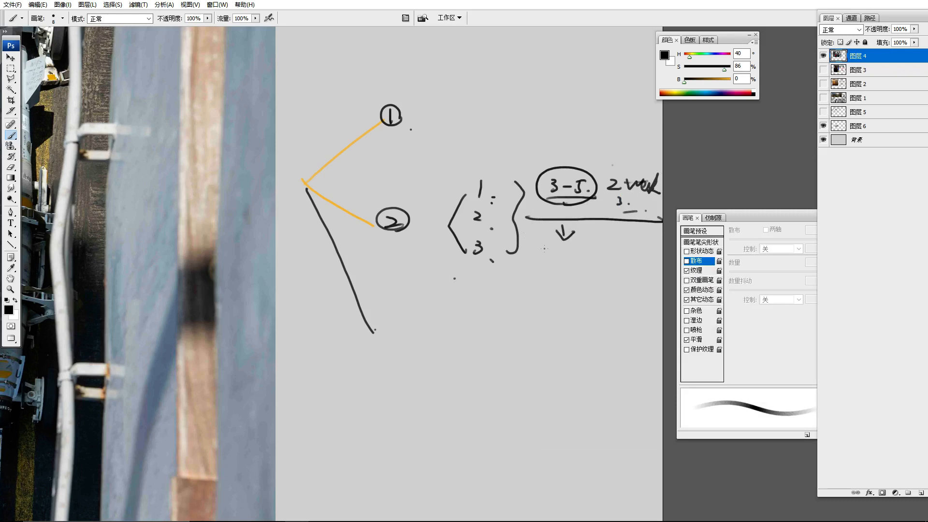
drag(543, 255, 545, 264)
drag(549, 260, 556, 258)
mouse_move(563, 252)
mouse_down()
mouse_move(562, 264)
mouse_move(570, 251)
mouse_move(583, 262)
mouse_up()
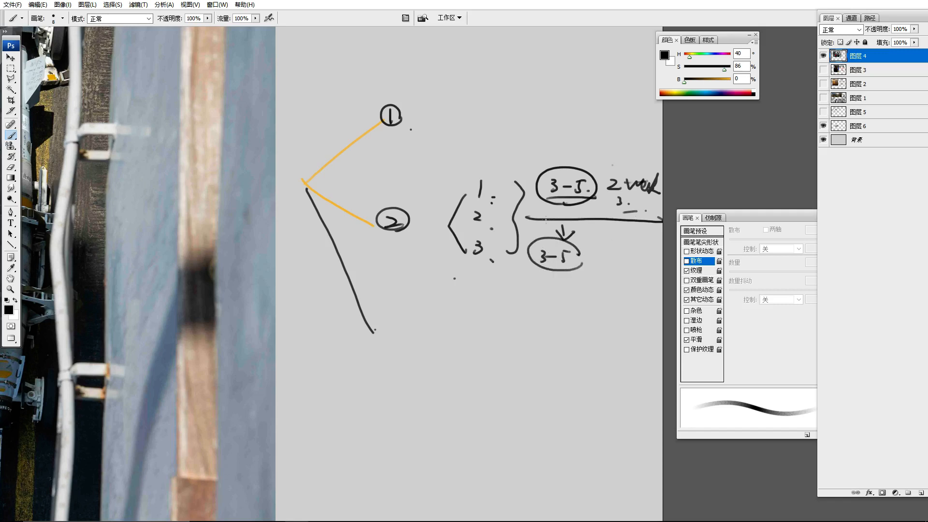
Write d. beside the lower 3-5 and draw a large loop around the list and its notes
right_click(612, 166)
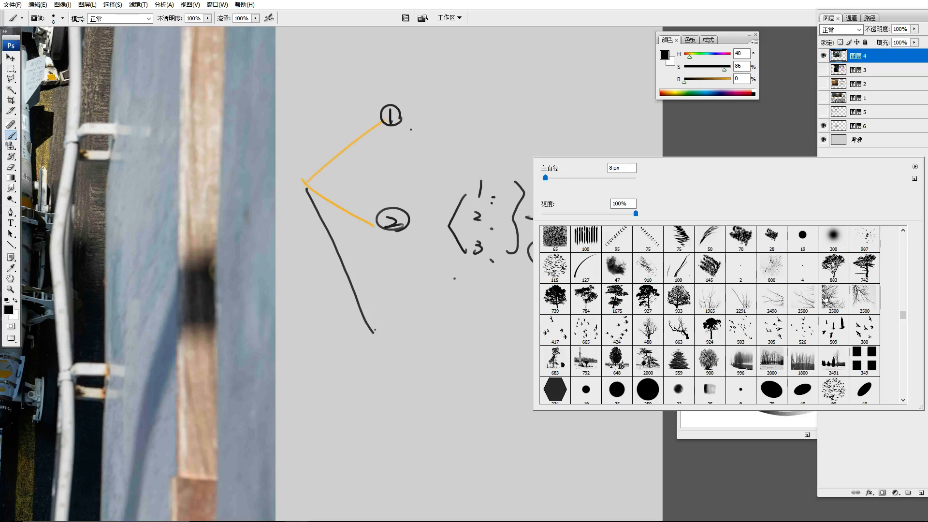
key(Escape)
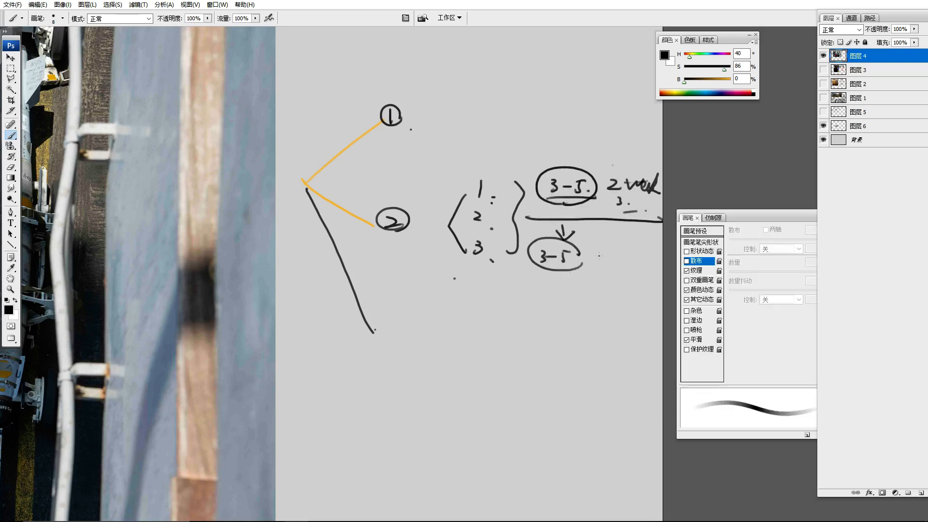
drag(601, 245, 599, 252)
mouse_move(608, 232)
mouse_down()
mouse_move(611, 253)
mouse_move(541, 278)
mouse_move(621, 163)
mouse_move(544, 279)
mouse_up()
mouse_move(465, 174)
mouse_down()
mouse_move(457, 278)
mouse_move(556, 279)
mouse_up()
drag(505, 313, 509, 305)
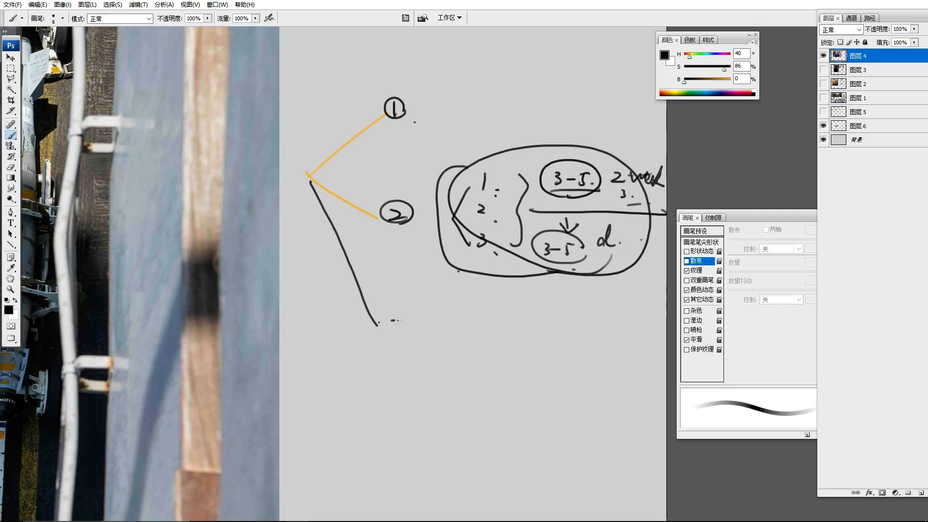
Write a circled 3 at the end of the third branch and draw long horizontal lines above and below it
mouse_move(387, 316)
mouse_down()
mouse_move(385, 336)
mouse_move(408, 334)
mouse_up()
drag(497, 311, 498, 263)
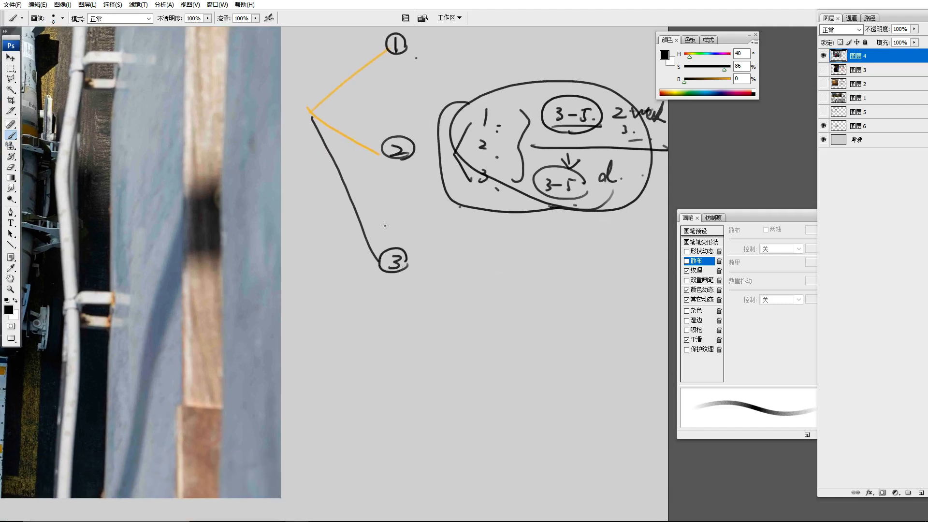
mouse_move(317, 225)
mouse_down()
mouse_move(616, 228)
mouse_move(294, 226)
mouse_up()
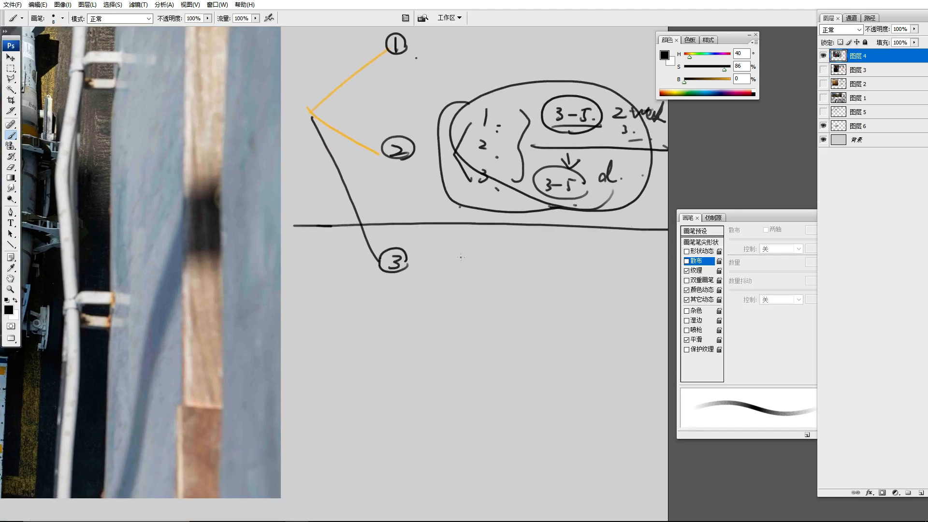
drag(286, 285, 667, 285)
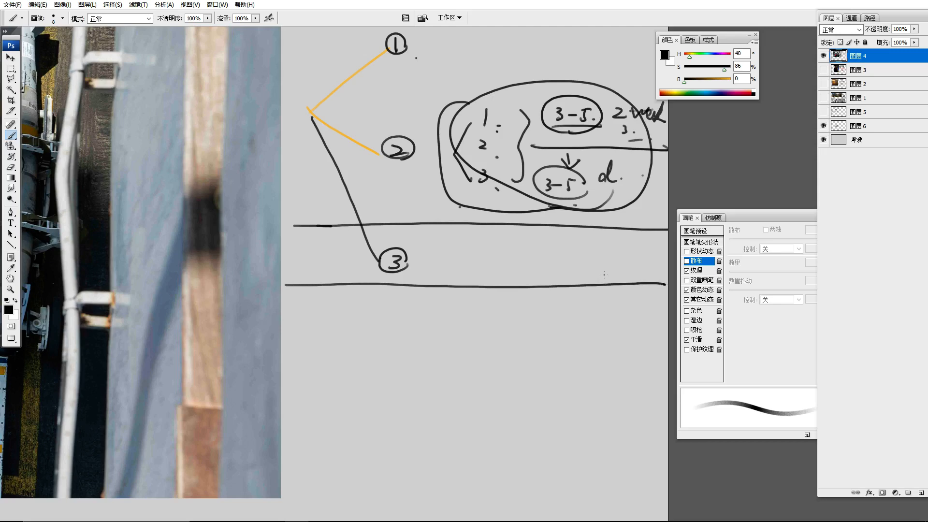
Choose the 883 px tree brush and stamp trees at the canvas's edge beside the notes and below the lower horizontal line
drag(604, 275, 557, 204)
right_click(298, 212)
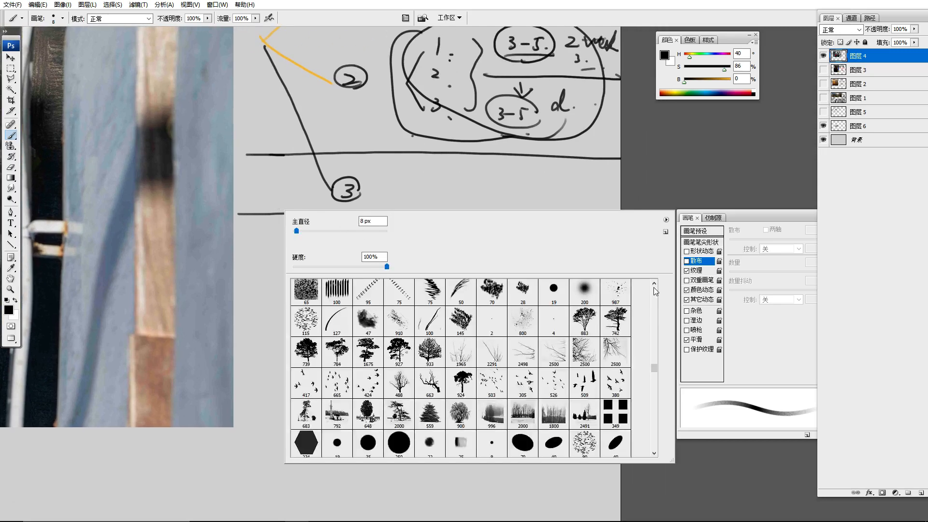
mouse_move(655, 368)
mouse_down()
mouse_move(655, 359)
mouse_move(654, 370)
mouse_up()
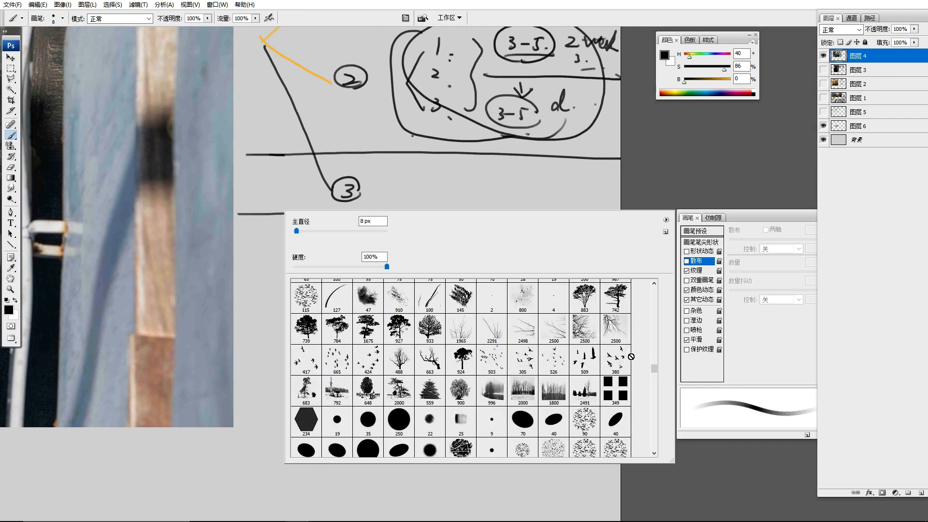
click(584, 300)
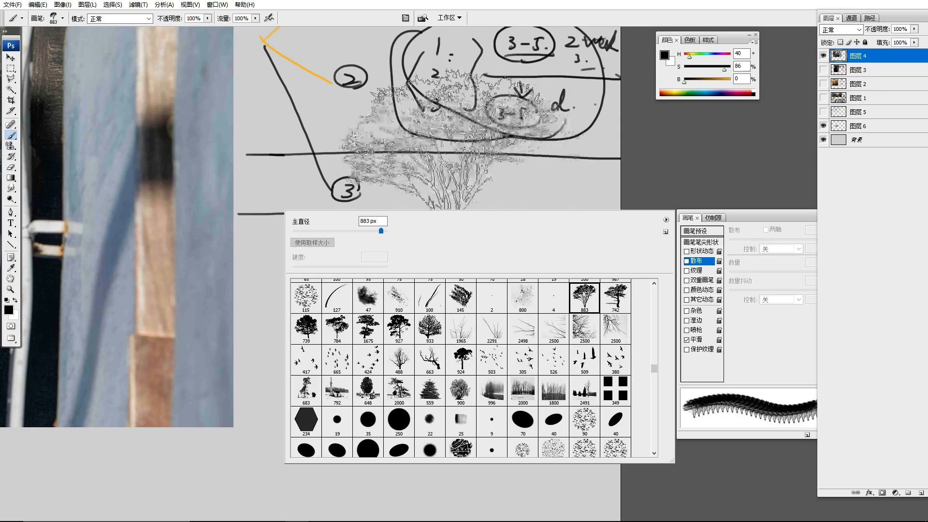
click(687, 140)
click(418, 291)
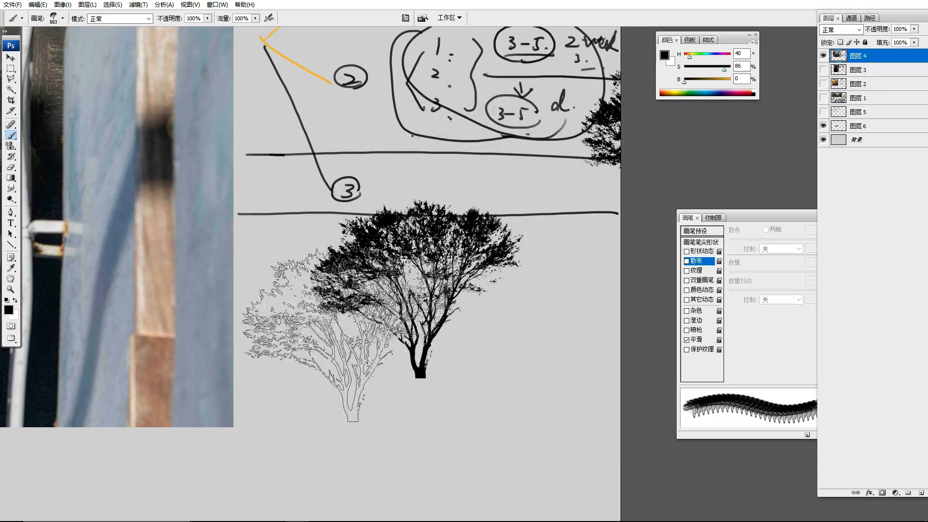
Choose the 910 px textured brush and try out several foliage-like strokes beneath the tree
right_click(372, 290)
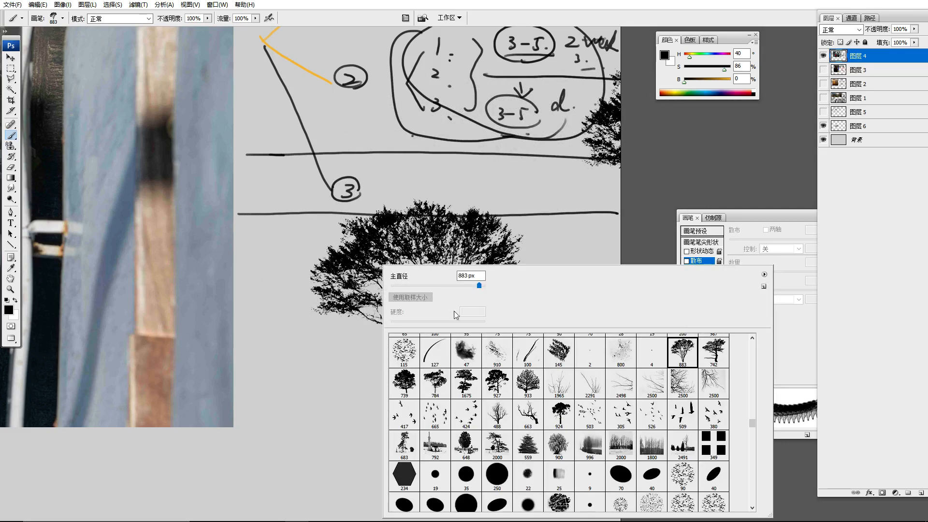
click(497, 352)
drag(334, 359, 346, 333)
mouse_move(319, 339)
mouse_down()
mouse_move(304, 369)
mouse_move(368, 360)
mouse_move(430, 393)
mouse_move(438, 318)
mouse_up()
key(ctrl+z)
mouse_move(382, 387)
mouse_down()
mouse_move(348, 395)
mouse_move(408, 363)
mouse_up()
drag(450, 347, 516, 336)
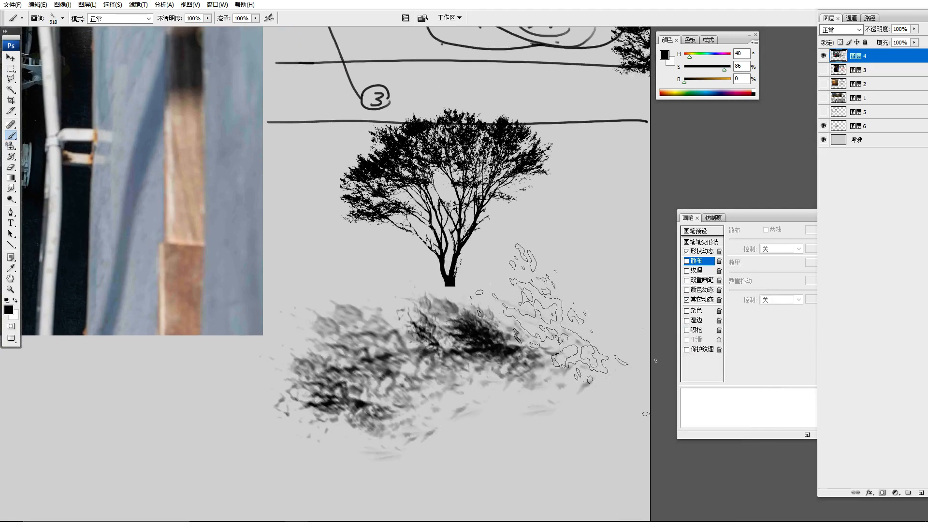
key(ctrl+z)
mouse_move(459, 344)
mouse_down()
mouse_move(517, 346)
mouse_move(566, 305)
mouse_up()
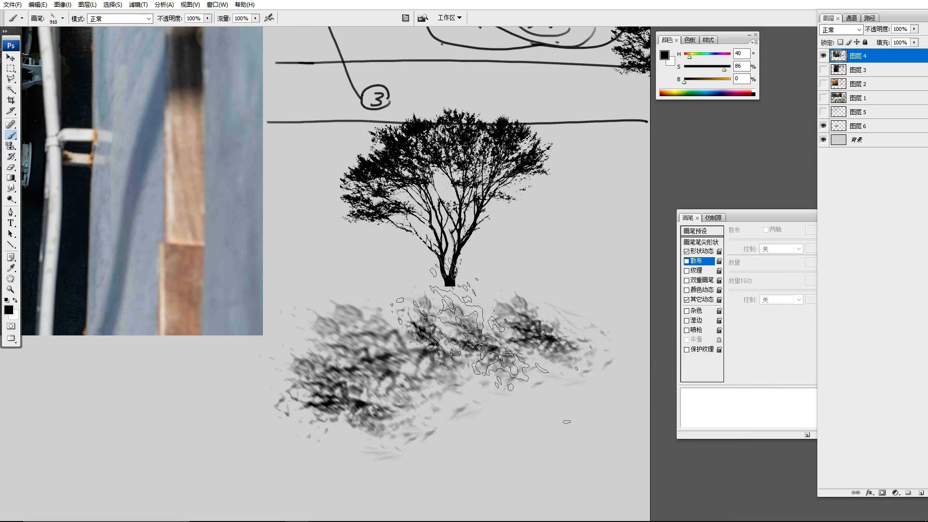
Undo the textured strokes and the tree stamp below the lower horizontal line
key(ctrl+alt+z)
key(ctrl+alt+z)
key(ctrl+alt+z)
key(ctrl+alt+z)
key(ctrl+alt+z)
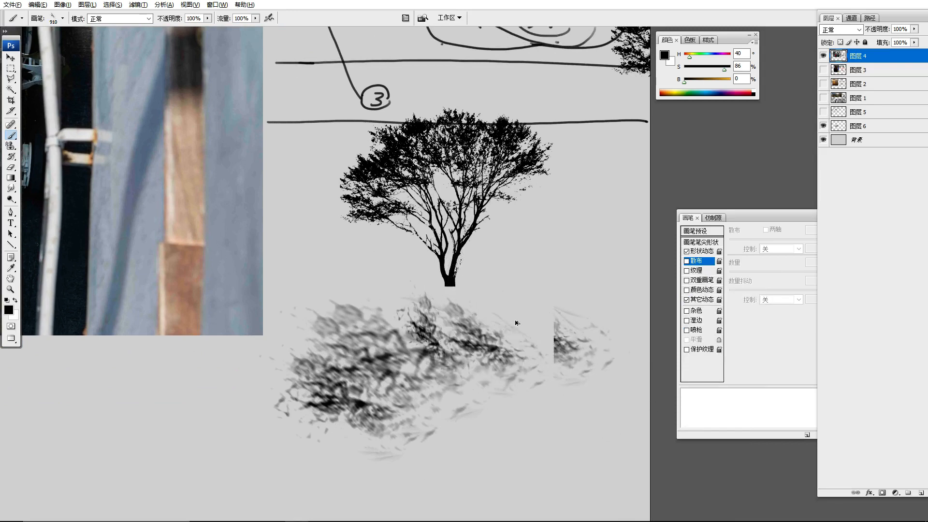
key(ctrl+alt+z)
key(ctrl+alt+z)
key(ctrl+alt+z)
Reduce the textured brush to 600 px, test a few dabs below the lower line, and undo them
key([)
key([)
key([)
key([)
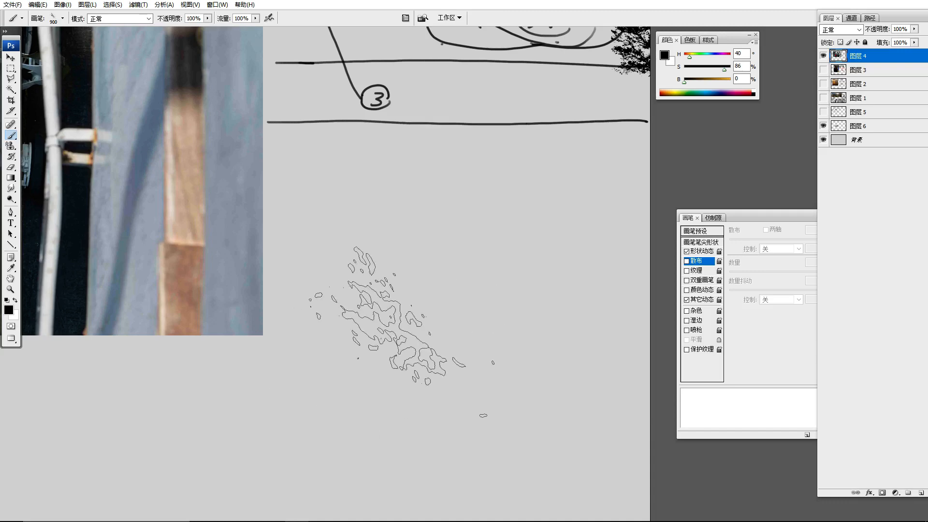
drag(371, 264, 374, 305)
key(ctrl+alt+z)
click(331, 303)
click(407, 327)
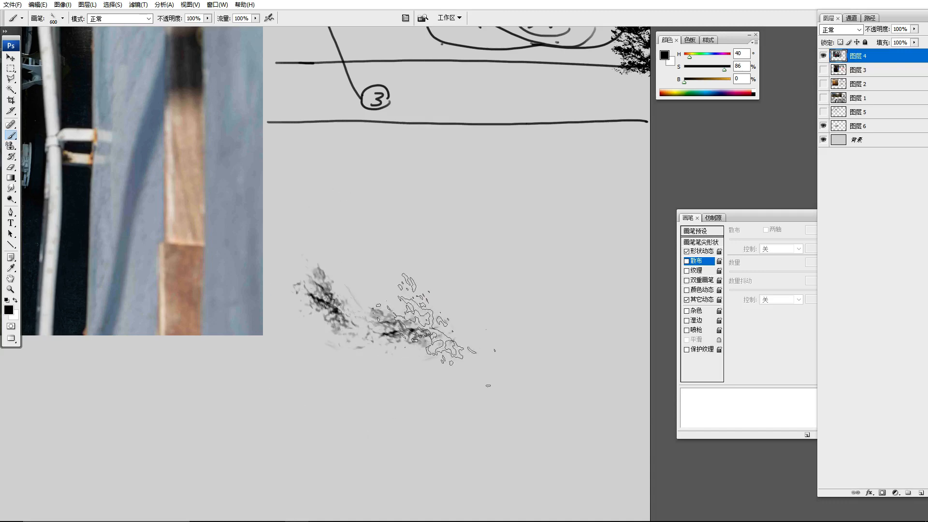
click(453, 330)
key(ctrl+alt+z)
key(ctrl+alt+z)
key(ctrl+alt+z)
Choose the 822 px spatter brush, test it with a vertical stroke below the lower line, and undo the stroke
right_click(383, 251)
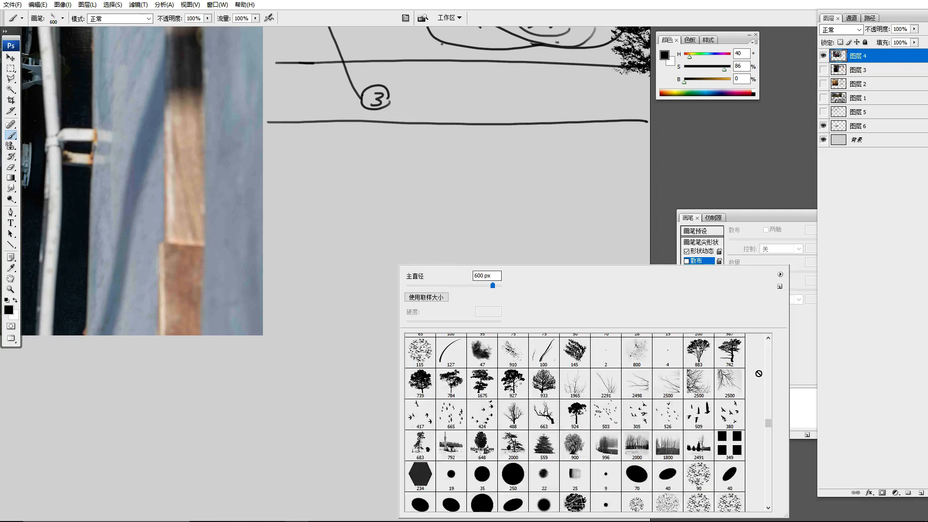
drag(771, 422, 773, 417)
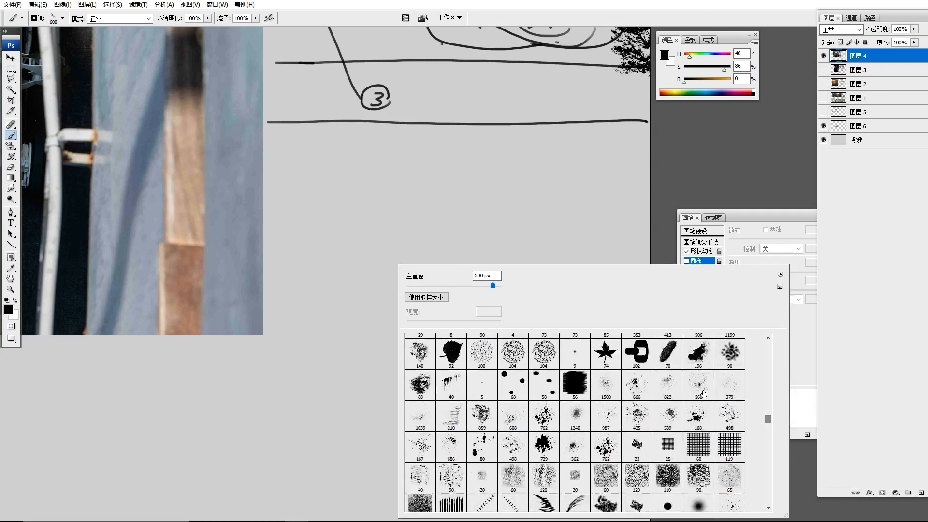
click(668, 386)
drag(343, 227, 341, 310)
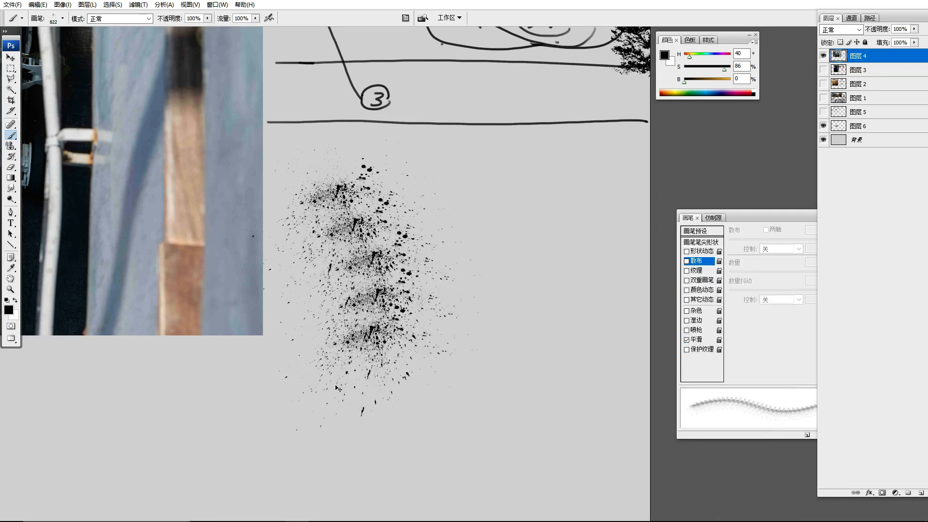
key(ctrl+alt+z)
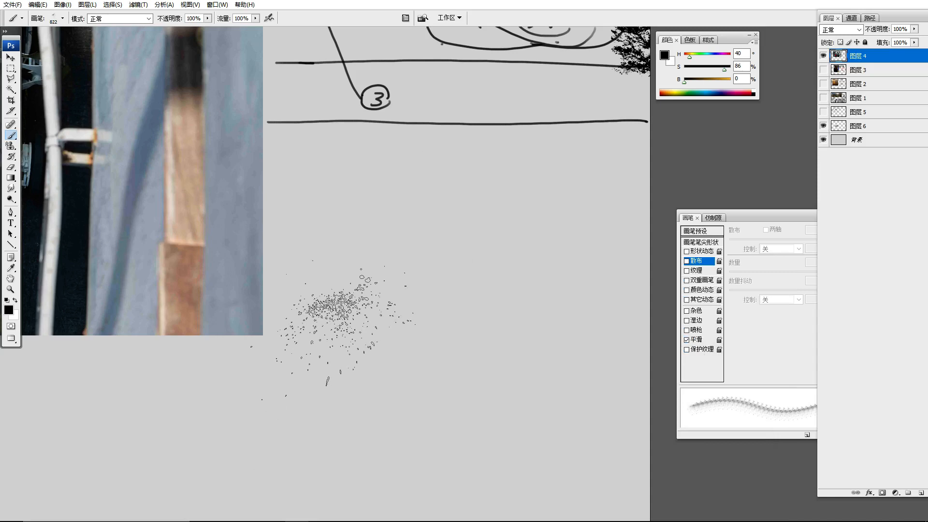
Stamp the 560 px splatter brush once below the lower horizontal line, undoing the extra stamps
right_click(370, 253)
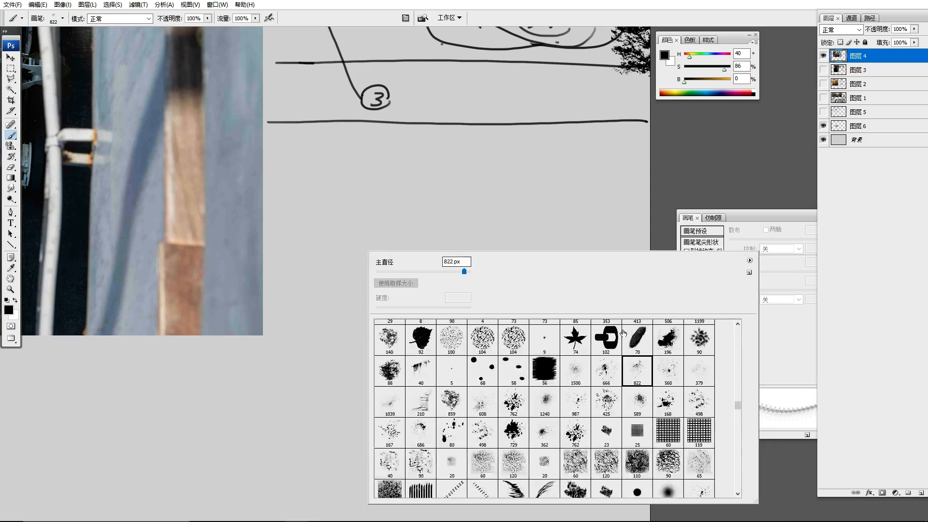
click(668, 358)
click(345, 216)
key(ctrl+alt+z)
click(332, 295)
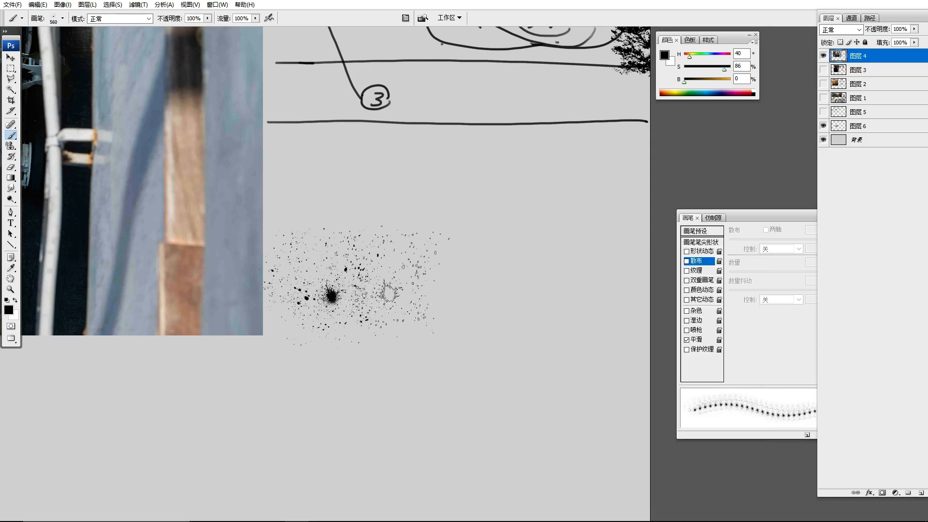
click(416, 299)
key(ctrl+alt+z)
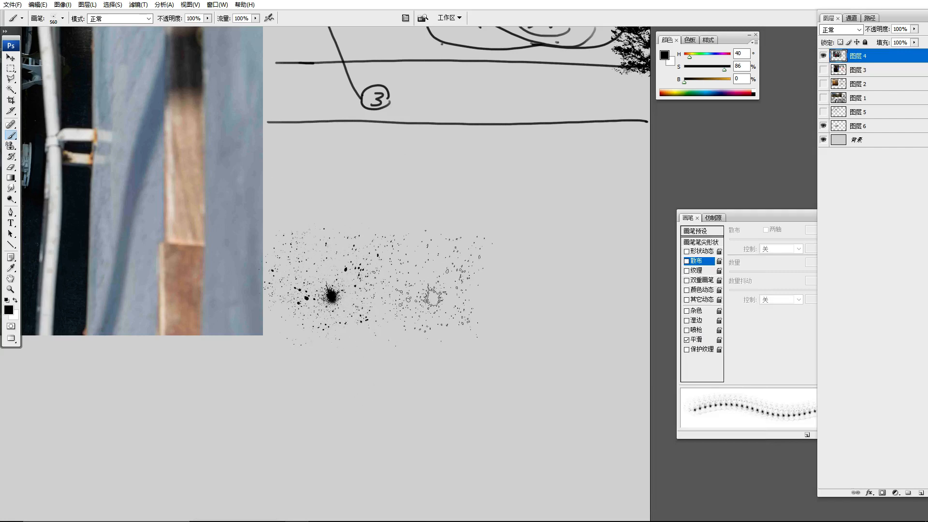
Choose the 92 px leaf brush, test a trail of scattered leaves beside the splatter, and undo it
right_click(412, 297)
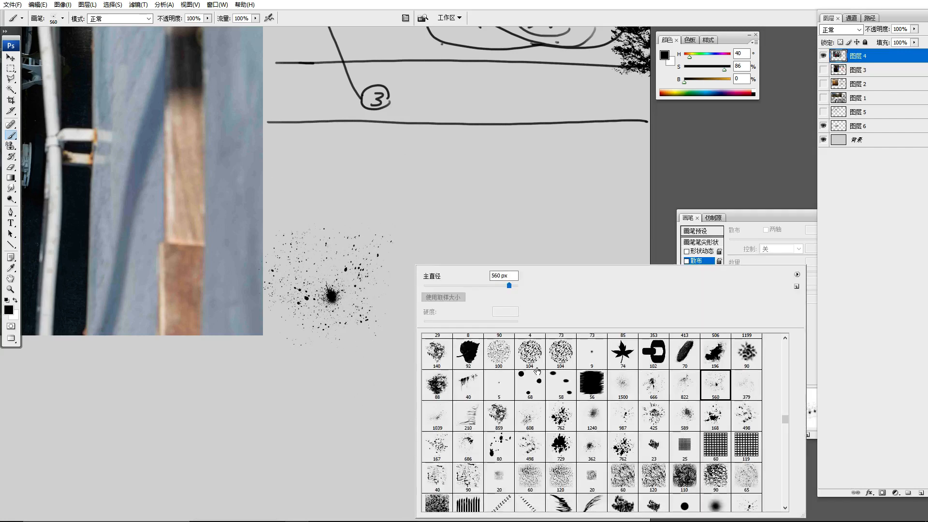
click(468, 354)
click(471, 228)
mouse_move(471, 233)
mouse_down()
mouse_move(605, 285)
mouse_move(594, 334)
mouse_up()
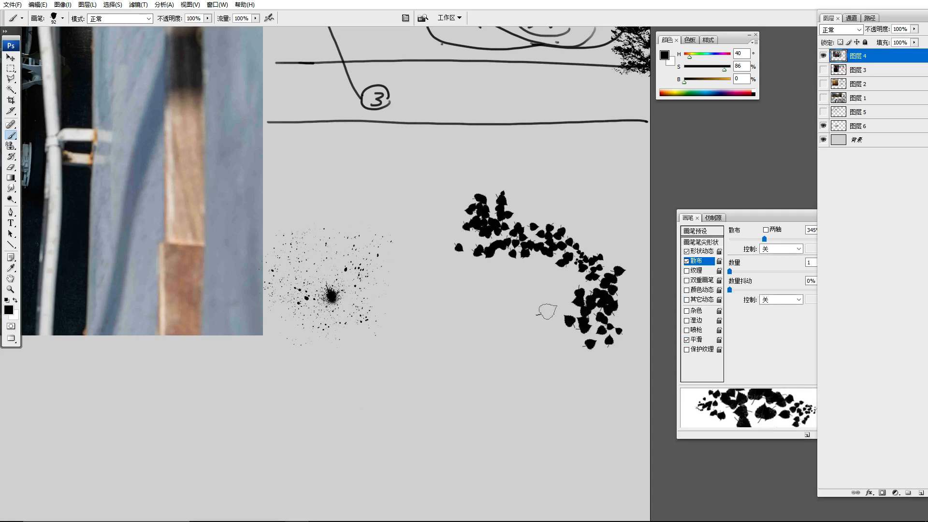
click(460, 249)
key(ctrl+alt+z)
key(ctrl+alt+z)
Choose another textured brush from the presets, test a horizontal stroke below the splatter, and undo it
right_click(413, 235)
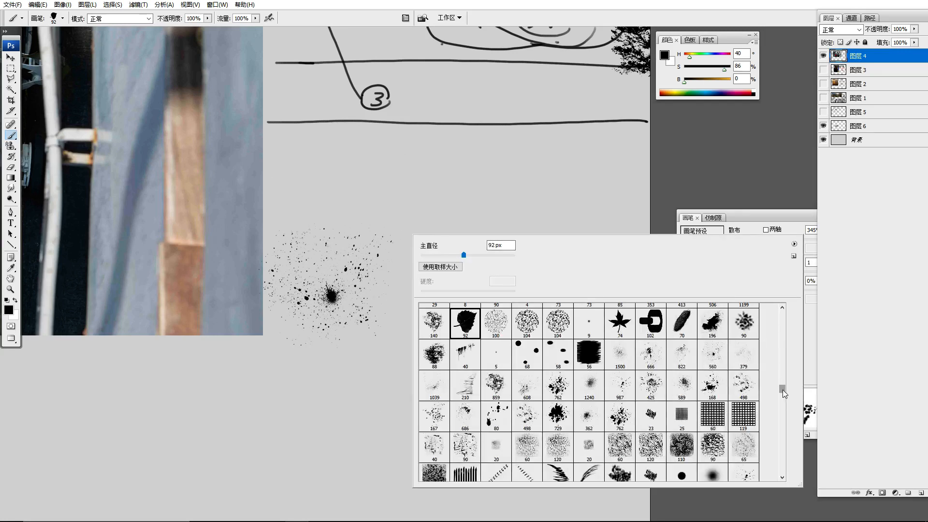
scroll(782, 390, up, 3)
scroll(786, 391, up, 1)
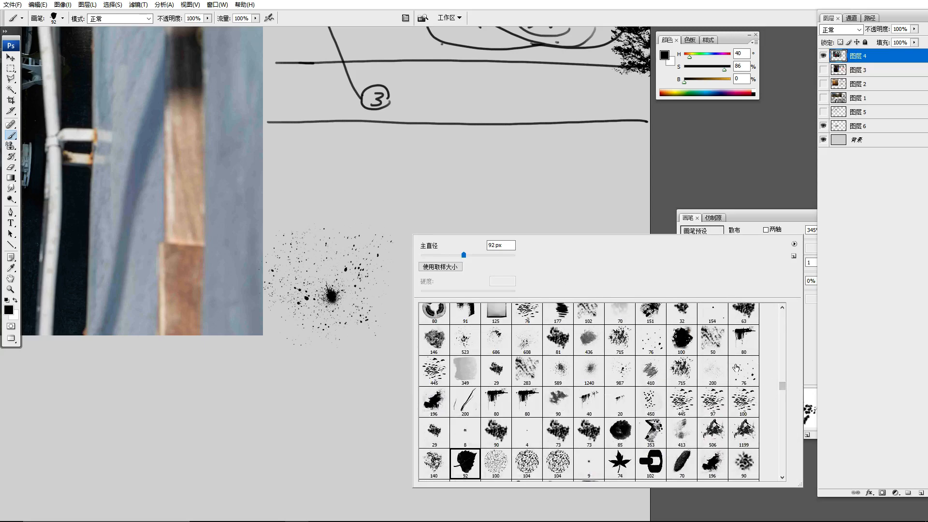
click(458, 366)
mouse_move(184, 379)
mouse_down()
mouse_move(359, 373)
mouse_move(419, 389)
mouse_up()
key(ctrl+z)
Choose the 80 px textured brush and scribble a wide zigzag of rough horizontal strokes below the splatter, undoing the first test stroke
right_click(464, 298)
click(523, 349)
click(486, 345)
mouse_move(357, 389)
mouse_down()
mouse_move(398, 371)
mouse_move(450, 392)
mouse_move(583, 396)
mouse_up()
key(ctrl+z)
mouse_move(214, 370)
mouse_down()
mouse_move(439, 378)
mouse_move(599, 417)
mouse_move(438, 439)
mouse_move(603, 442)
mouse_move(601, 424)
mouse_move(643, 394)
mouse_move(464, 357)
mouse_move(233, 357)
mouse_move(329, 339)
mouse_move(646, 338)
mouse_move(618, 334)
mouse_up()
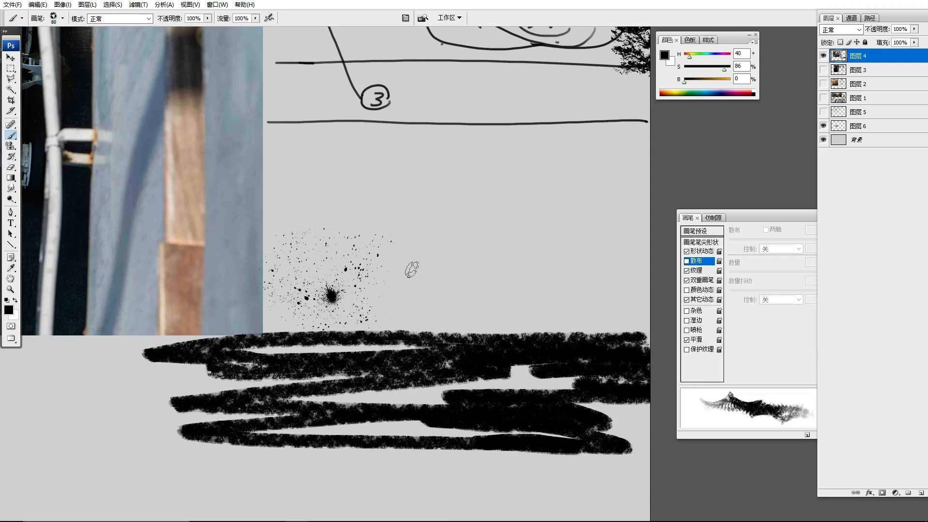
Select the 146 px, 445 px and 715 px textured brushes in turn to compare their tips
right_click(410, 269)
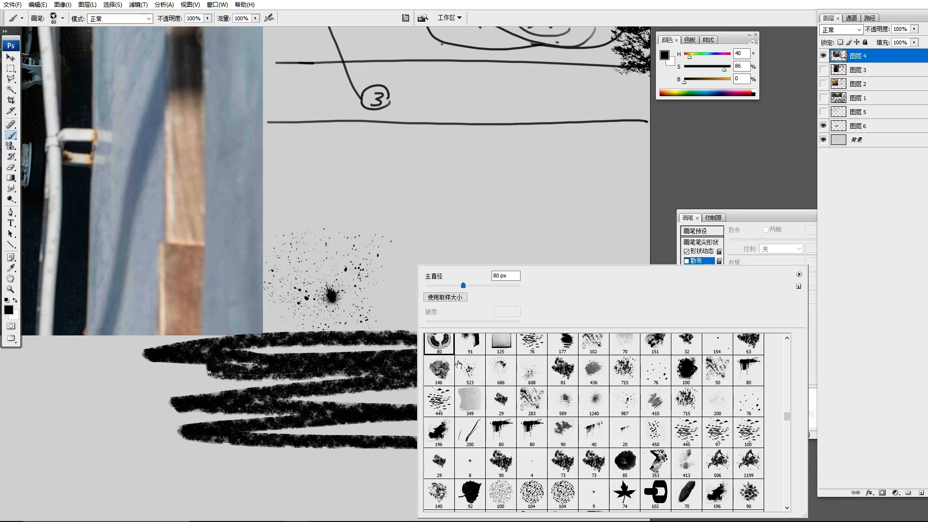
click(437, 371)
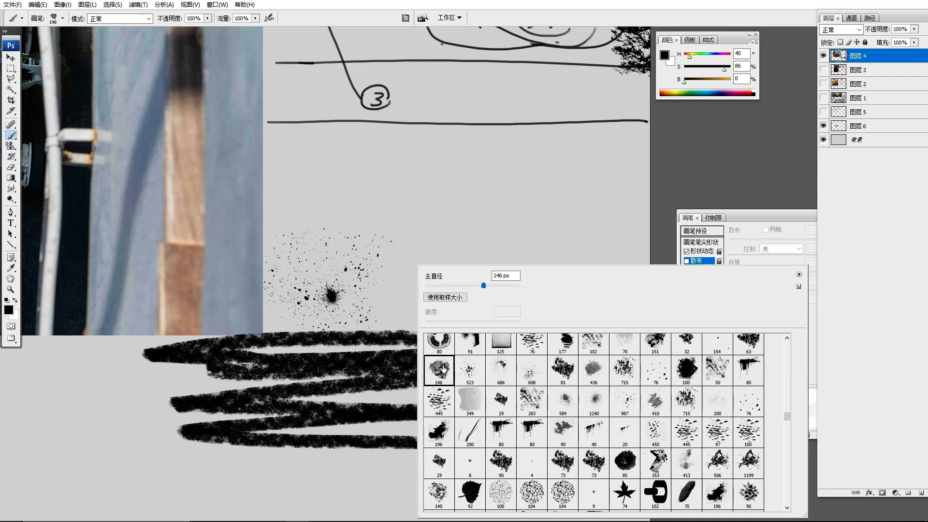
click(437, 405)
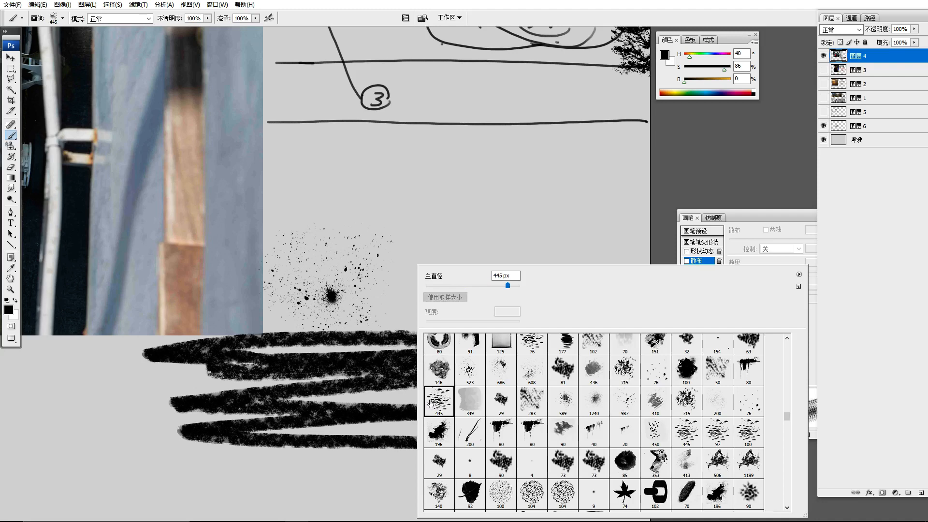
click(665, 202)
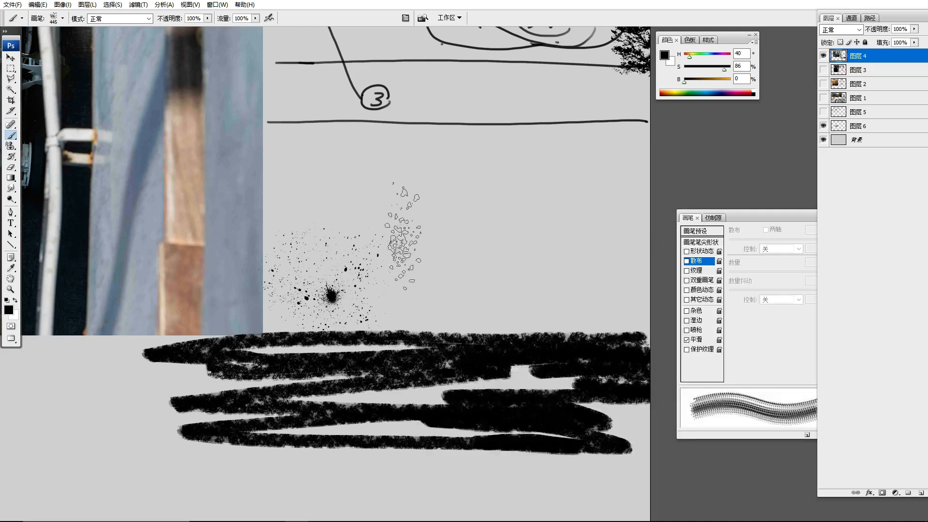
right_click(393, 237)
click(600, 341)
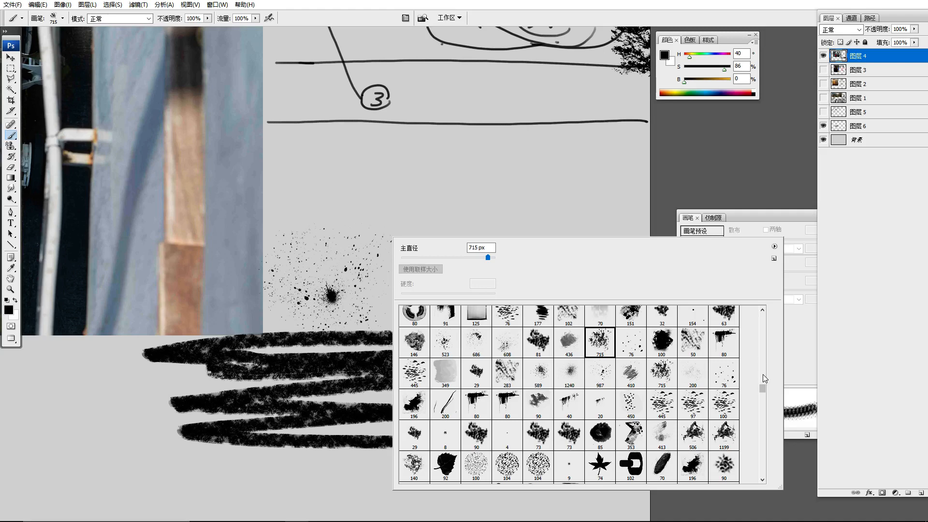
Browse the brush preset collection, including tree, leaf, building and geometric shapes, and try selecting the 700 px ornamental ring brush
drag(764, 388, 765, 382)
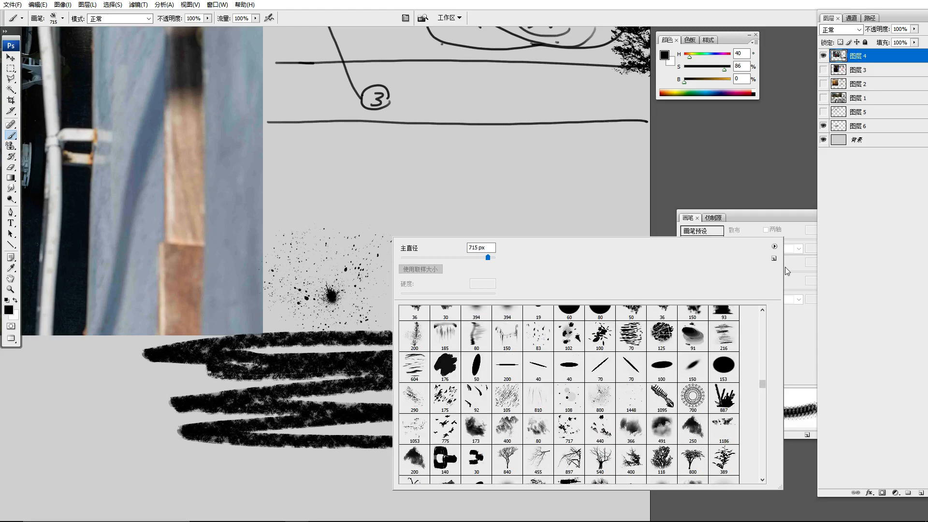
scroll(762, 385, up, 3)
scroll(762, 385, down, 3)
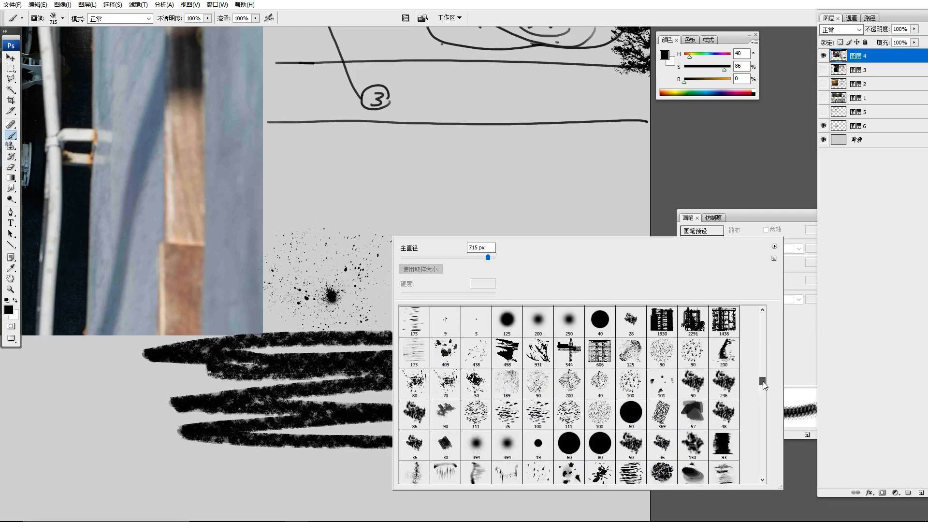
click(693, 421)
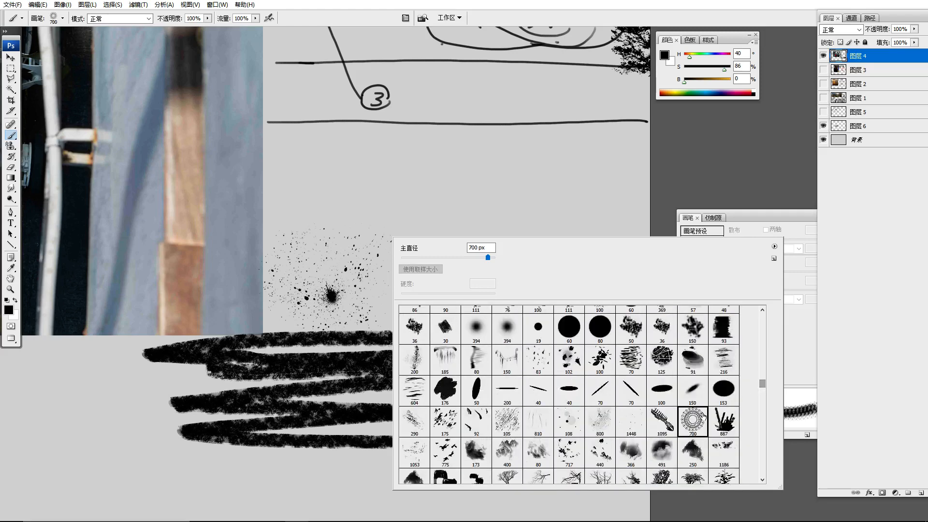
scroll(763, 387, up, 5)
scroll(765, 380, up, 5)
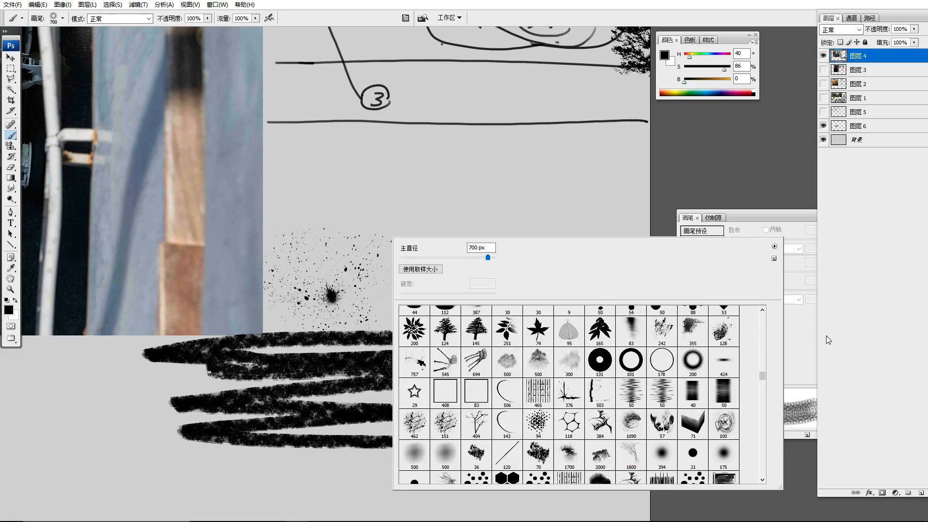
scroll(768, 374, up, 5)
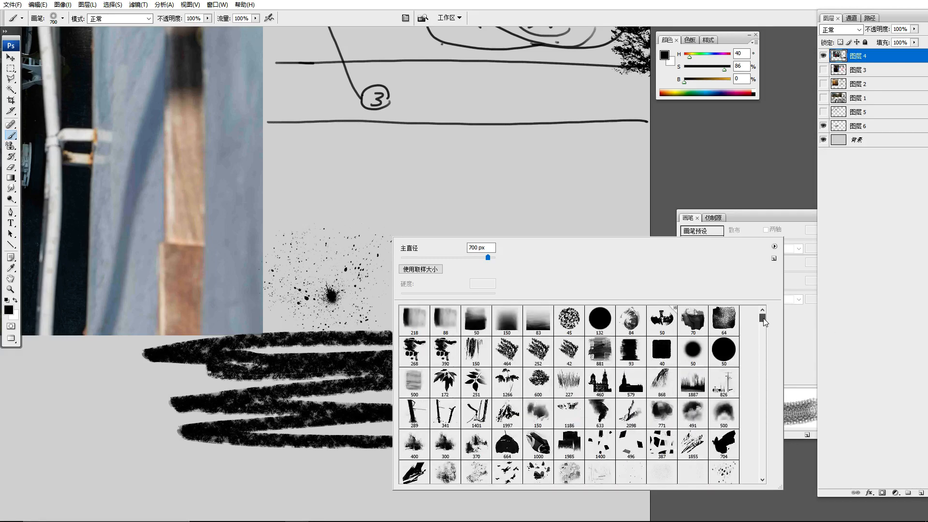
mouse_move(767, 377)
mouse_down()
mouse_move(767, 403)
mouse_move(768, 327)
mouse_up()
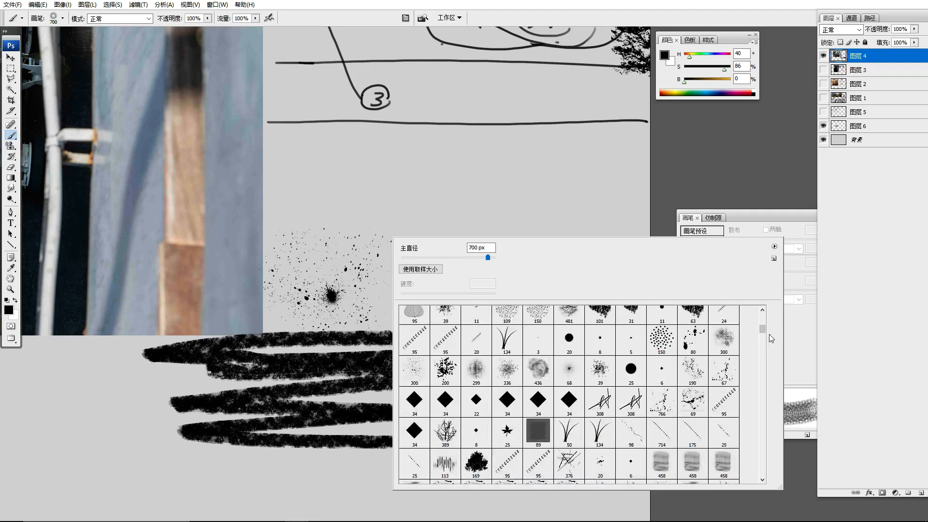
drag(762, 338, 765, 324)
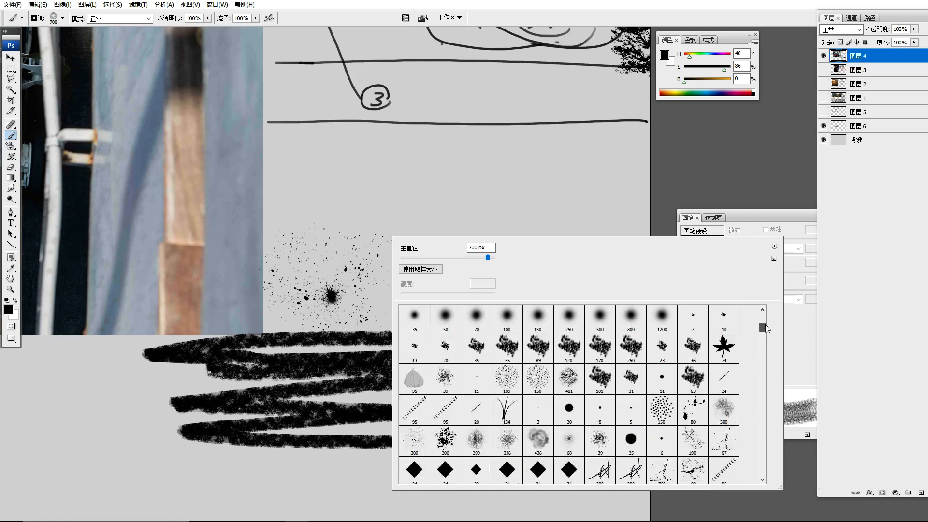
Choose the 63 px textured brush and paint a soft curving stroke between the lower horizontal line and the splatter
click(693, 377)
mouse_move(432, 139)
mouse_down()
mouse_move(369, 162)
mouse_move(486, 169)
mouse_move(534, 226)
mouse_up()
right_click(315, 169)
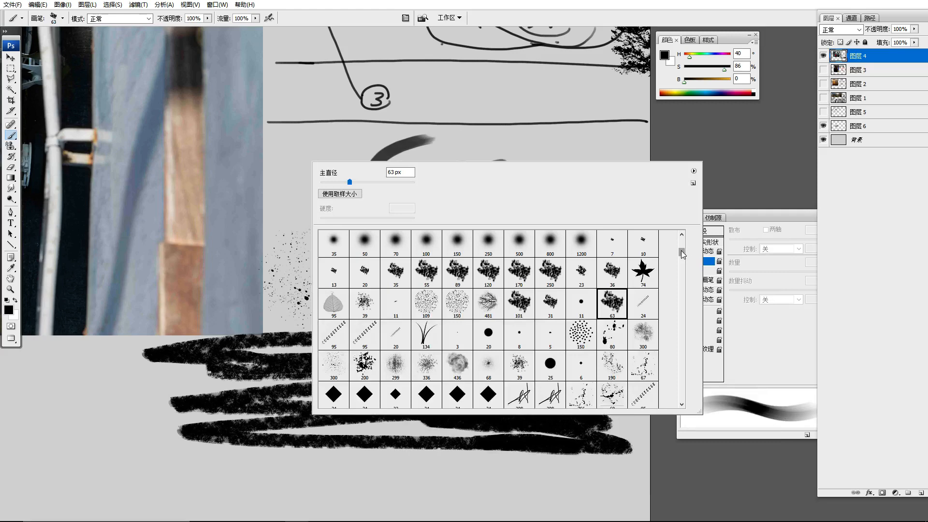
drag(681, 251, 684, 251)
click(735, 145)
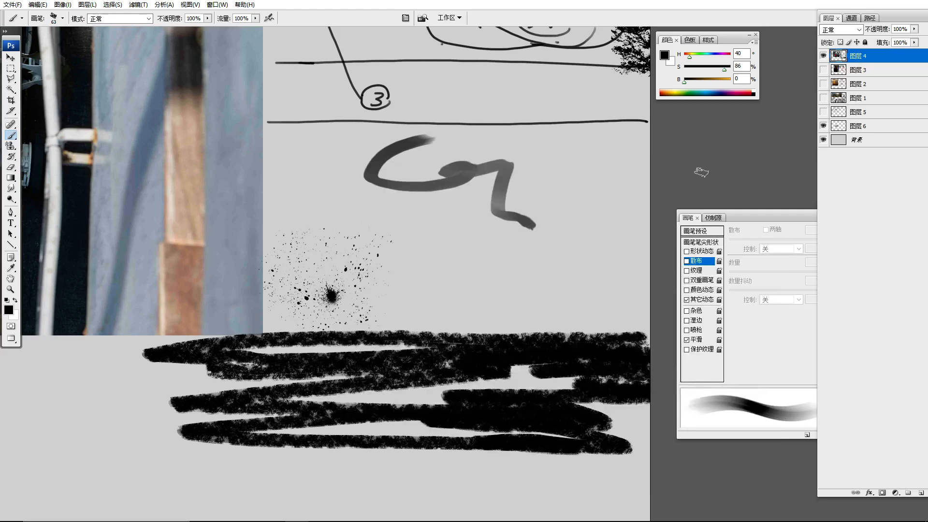
Reduce the brush to 15 px and draw a horizontal line above the circled notes beside branch 1
drag(479, 86, 524, 371)
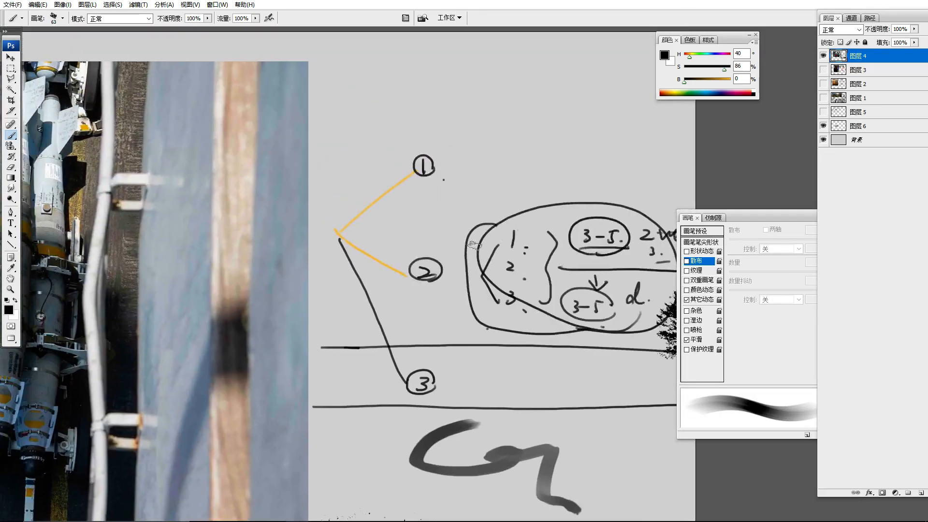
key(bracketleft)
key(bracketleft)
key(bracketleft)
key(bracketleft)
key(bracketleft)
key(bracketleft)
key(bracketleft)
key(bracketleft)
key(bracketleft)
drag(494, 184, 667, 188)
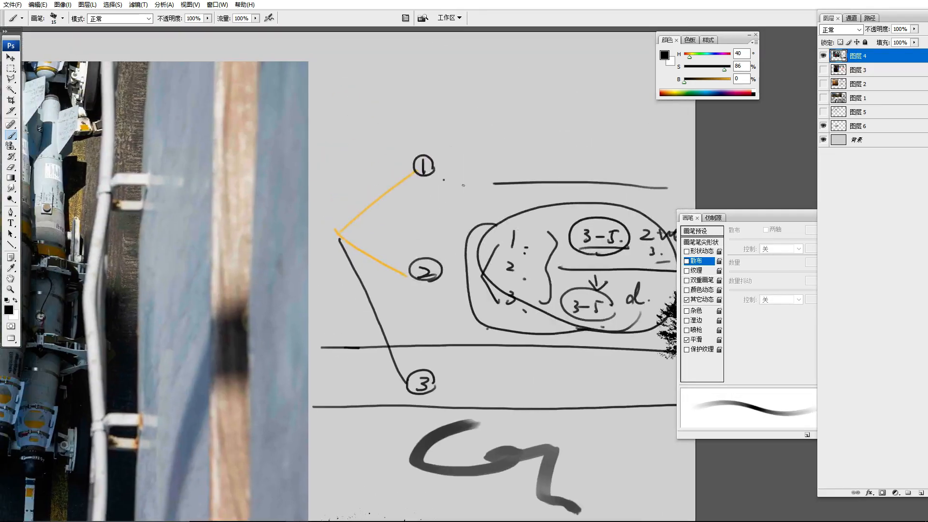
Draw a rough double rectangular frame around branch 2 and the circled notes, starting near the height of branch 1
mouse_move(463, 185)
mouse_down()
mouse_move(467, 345)
mouse_move(679, 174)
mouse_move(476, 184)
mouse_up()
mouse_move(312, 185)
mouse_down()
mouse_move(343, 183)
mouse_move(338, 356)
mouse_move(460, 343)
mouse_up()
drag(341, 179, 726, 180)
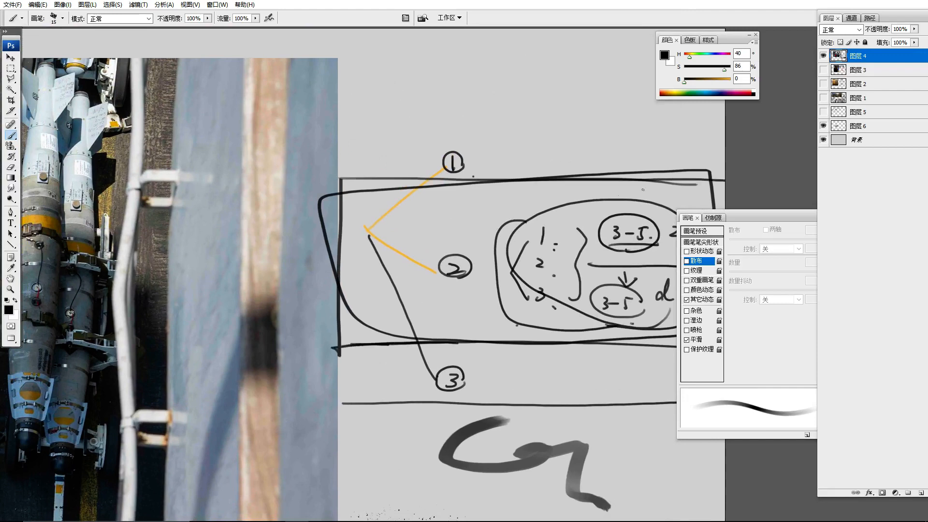
drag(294, 287, 337, 282)
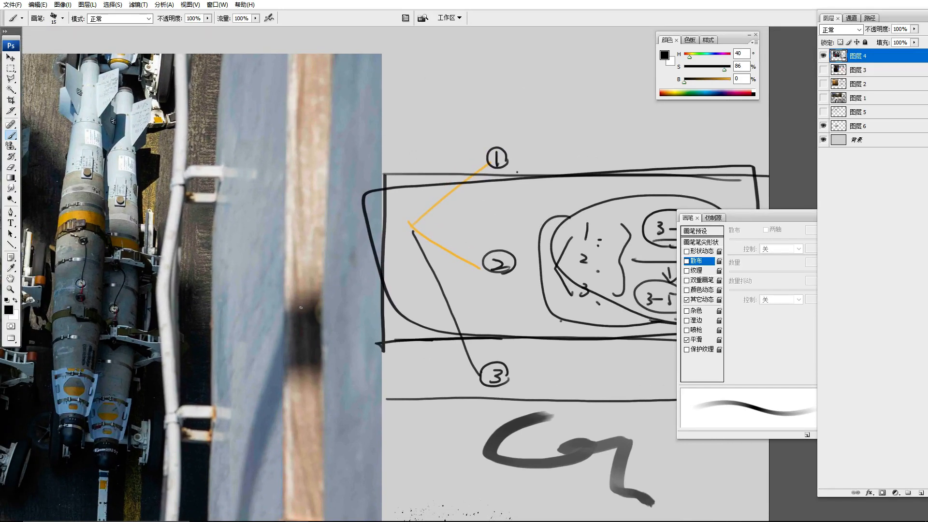